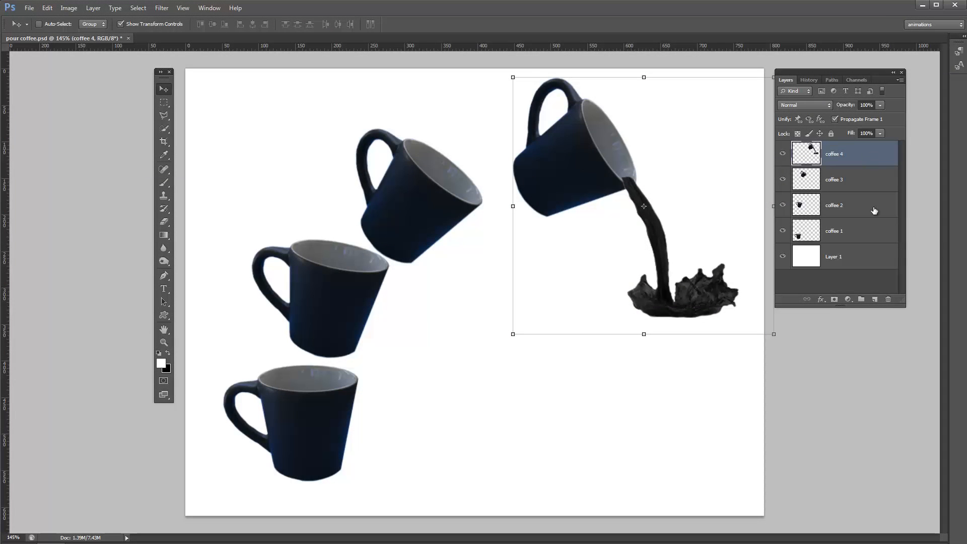
# Add a new layer named "make the masks" above coffee 4 and hide all the layers below it.
pyautogui.click(874, 299)
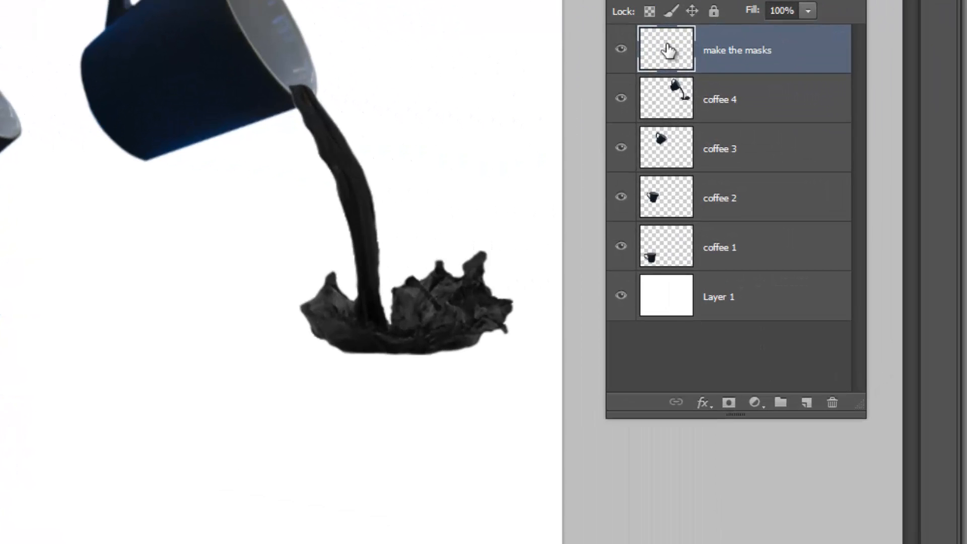
pyautogui.moveTo(623, 99); pyautogui.dragTo(620, 296)
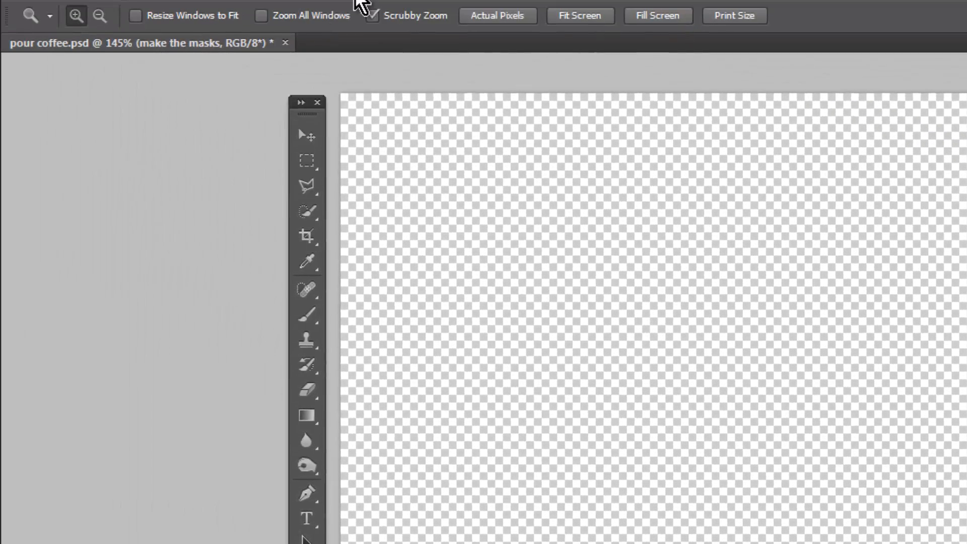
# Show the rulers and set their units to pixels.
pyautogui.click(352, 15)
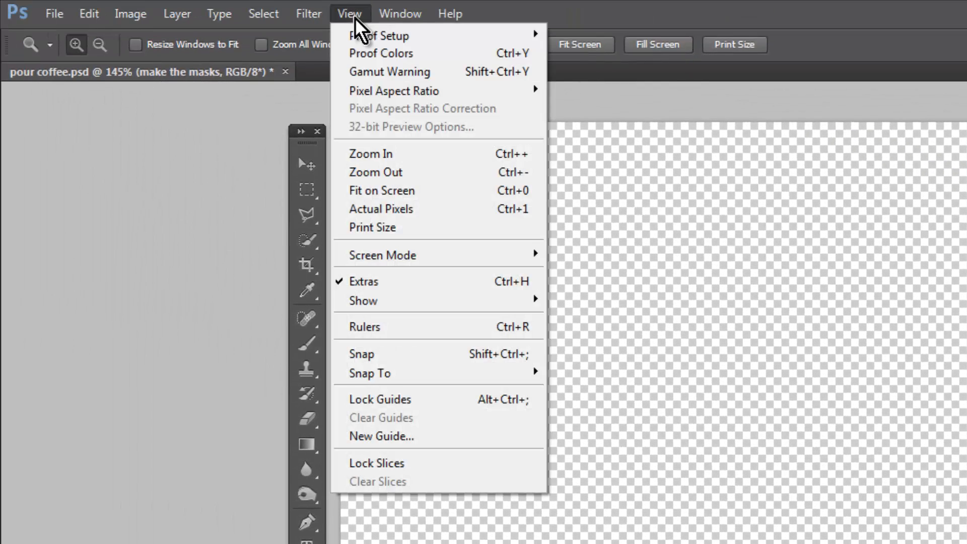
pyautogui.click(393, 325)
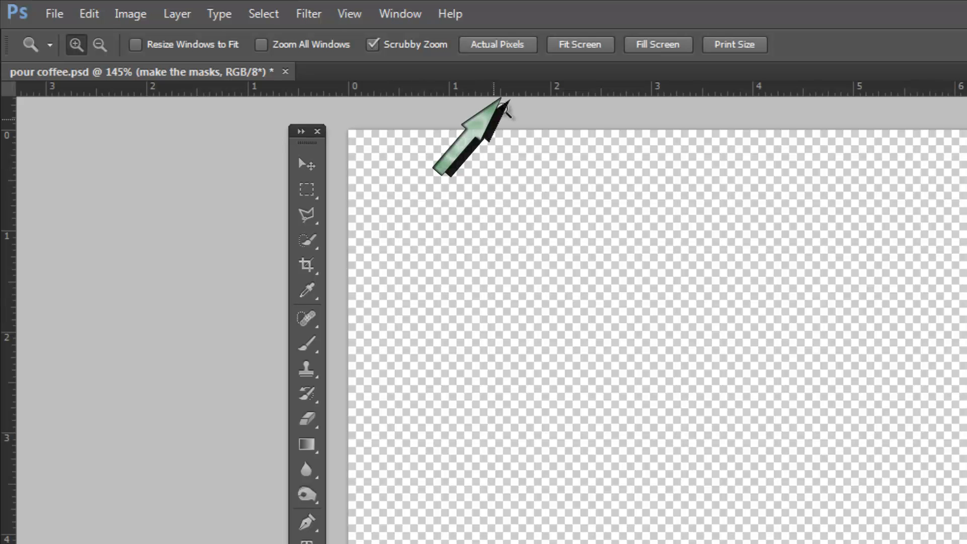
pyautogui.rightClick(524, 89)
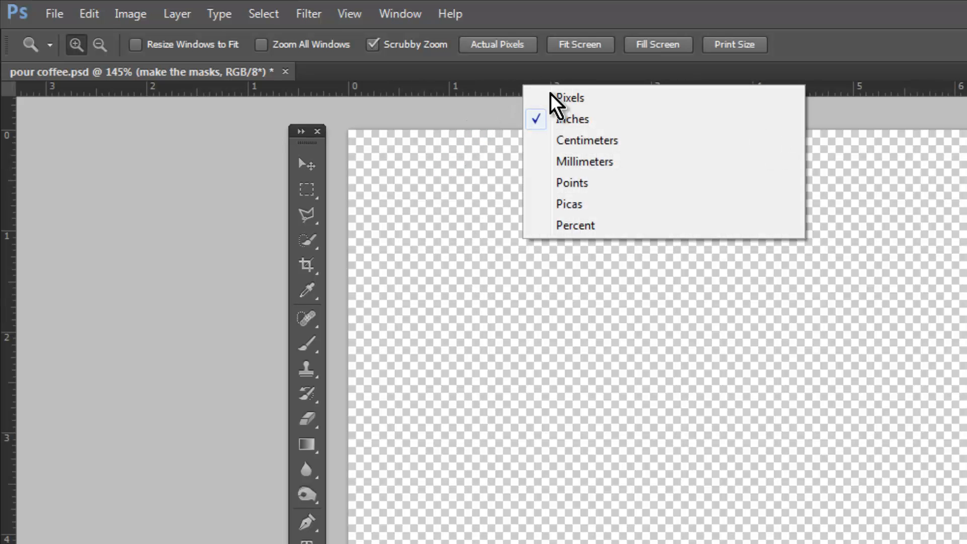
pyautogui.click(587, 102)
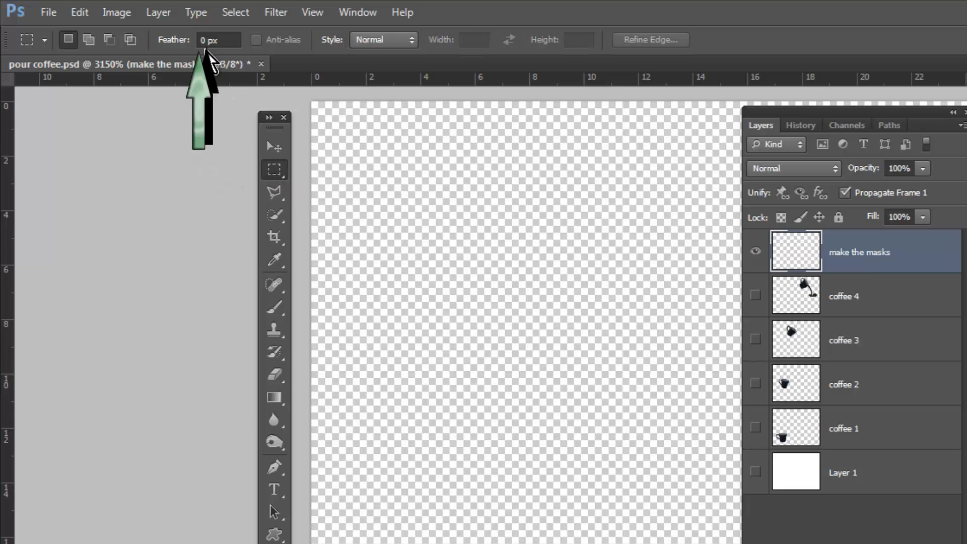
# Make a fixed-size 9 × 671 px rectangular selection at the canvas's upper-left corner and fill it with black.
pyautogui.click(386, 40)
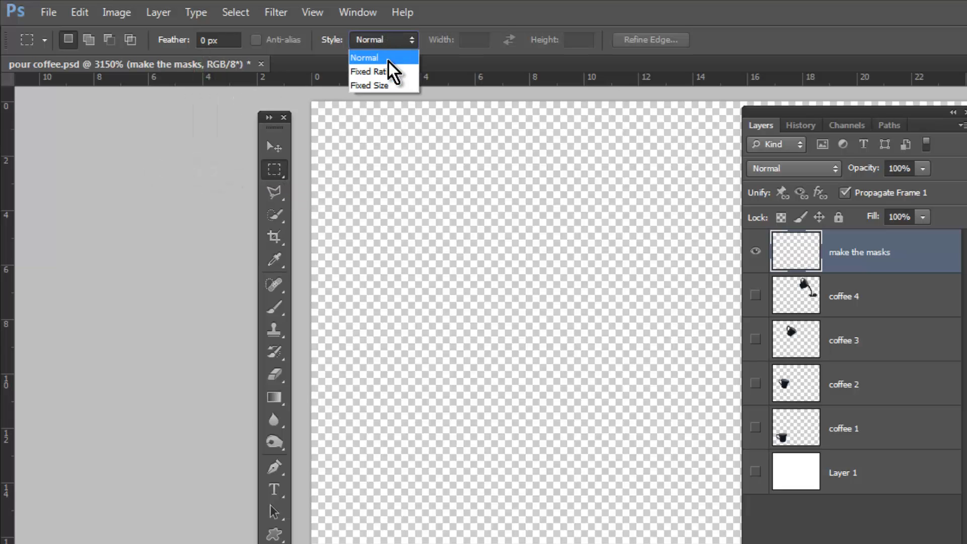
pyautogui.click(388, 88)
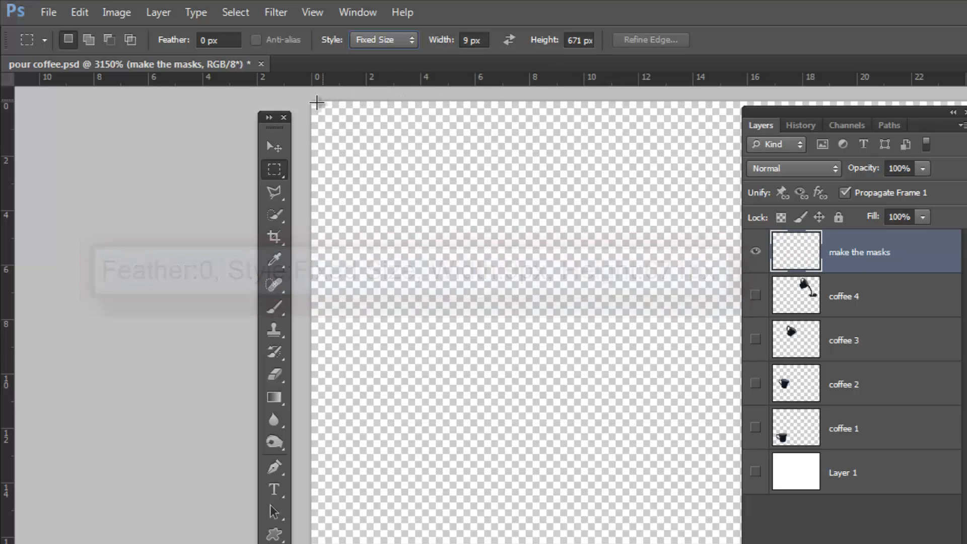
pyautogui.click(301, 95)
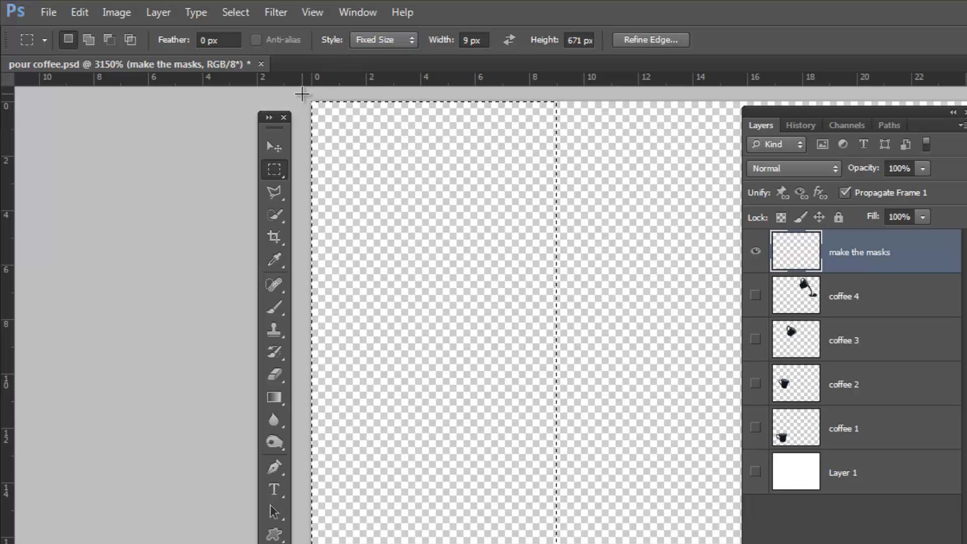
pyautogui.click(83, 19)
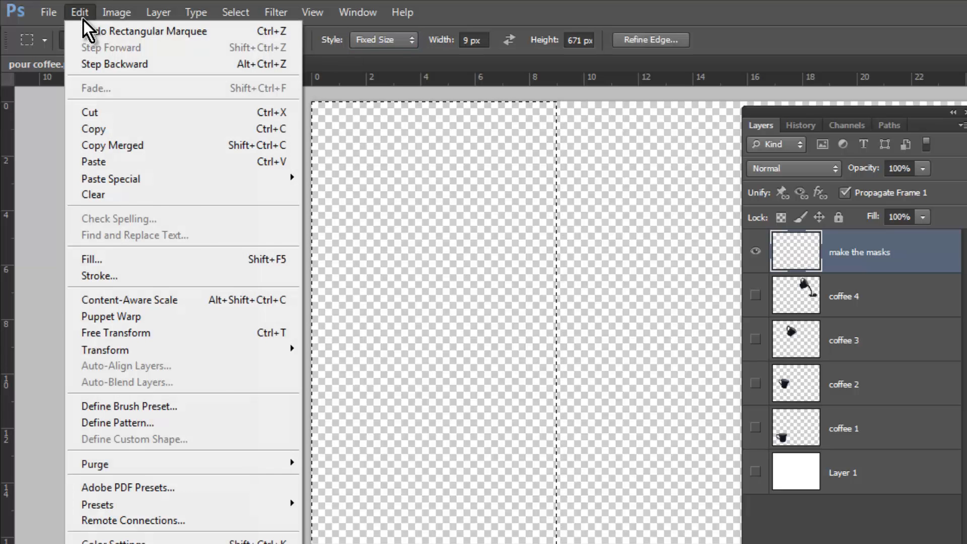
pyautogui.click(158, 260)
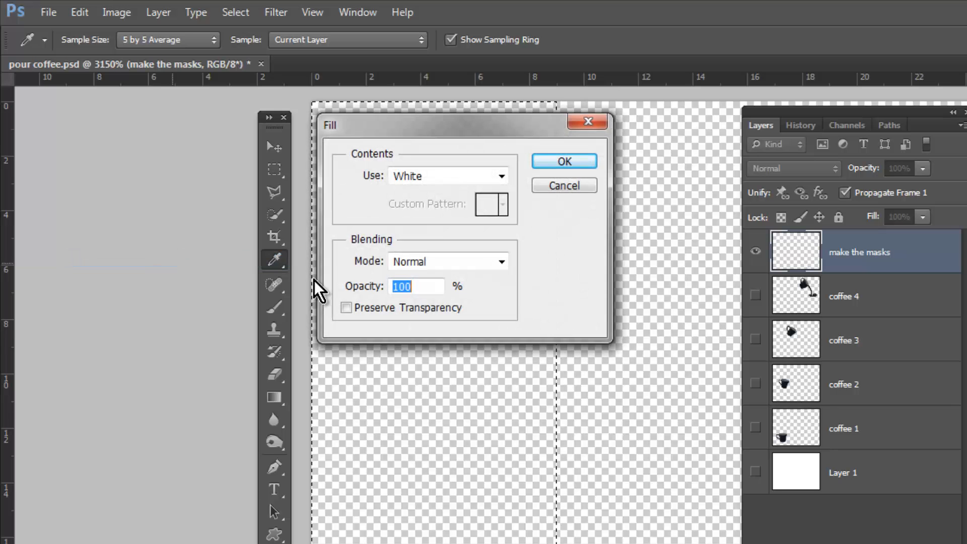
pyautogui.click(458, 178)
pyautogui.click(458, 278)
pyautogui.click(563, 161)
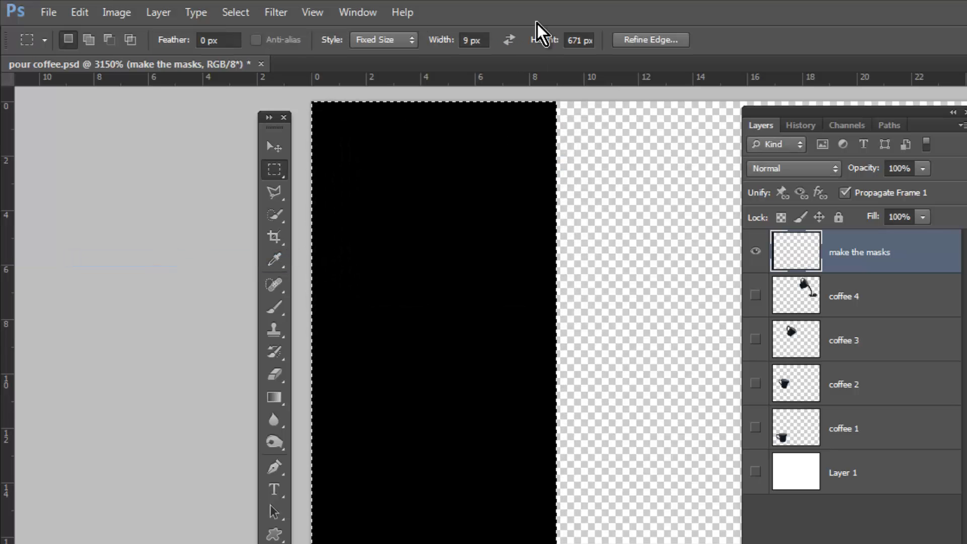
# Select a fixed-size 3 px wide strip directly beside the black stripe and fill it with white.
pyautogui.click(463, 40)
pyautogui.write('3')
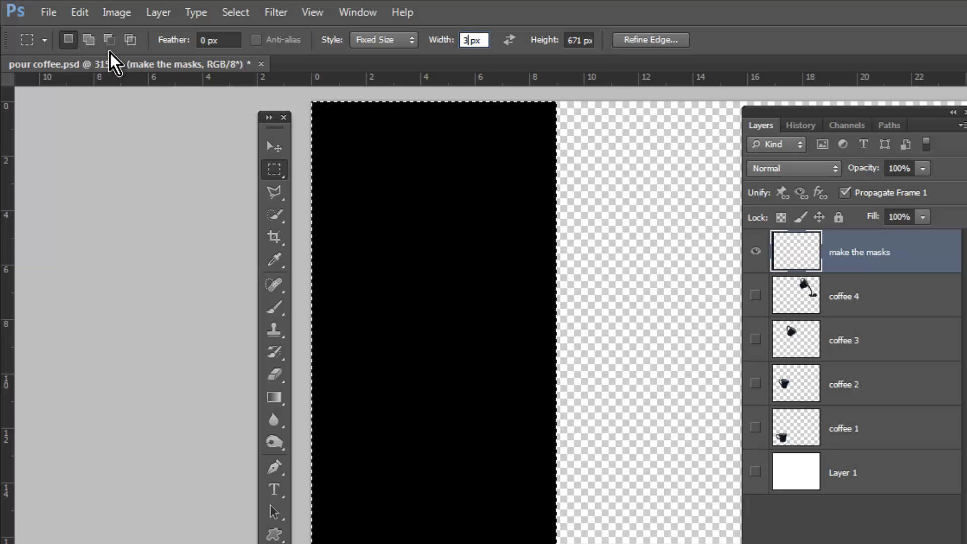
pyautogui.click(559, 104)
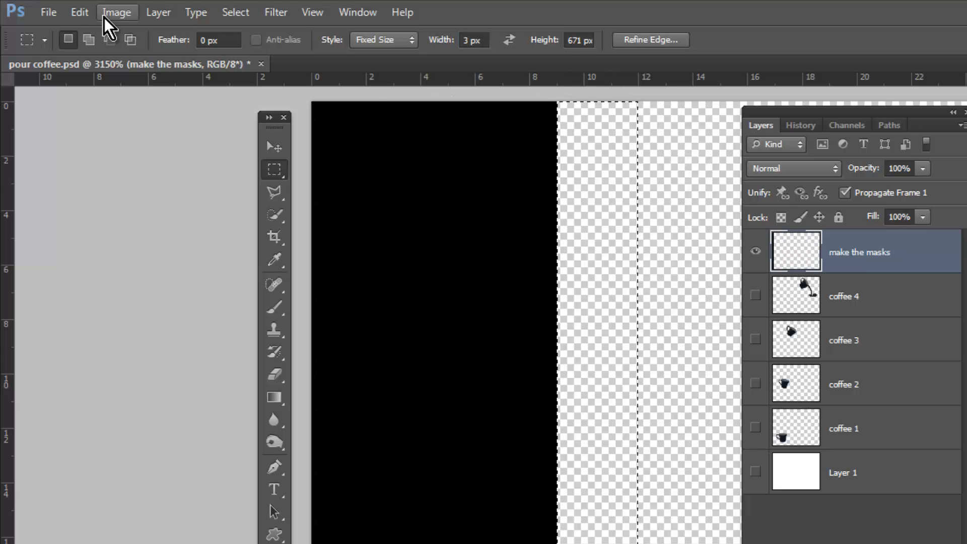
pyautogui.click(80, 12)
pyautogui.click(175, 255)
pyautogui.click(451, 175)
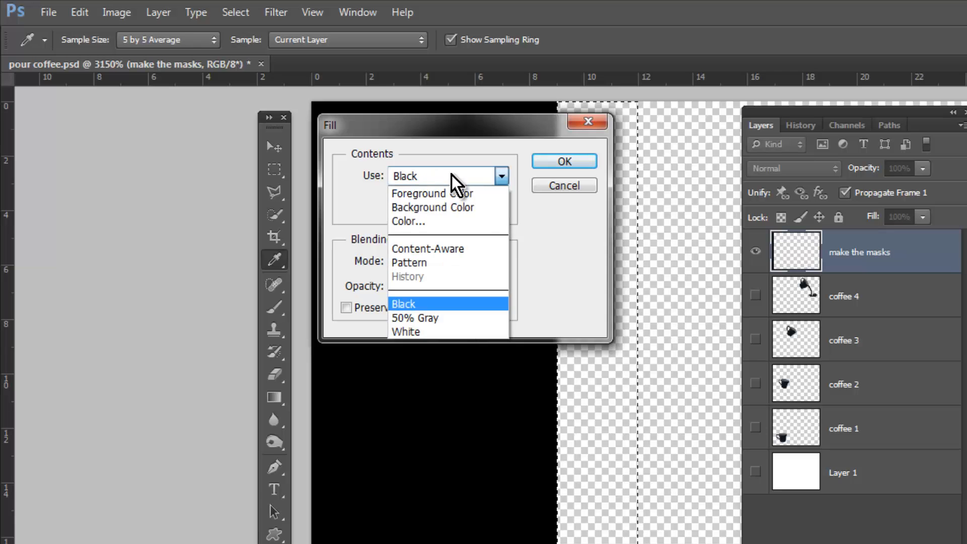
pyautogui.click(456, 333)
pyautogui.click(561, 161)
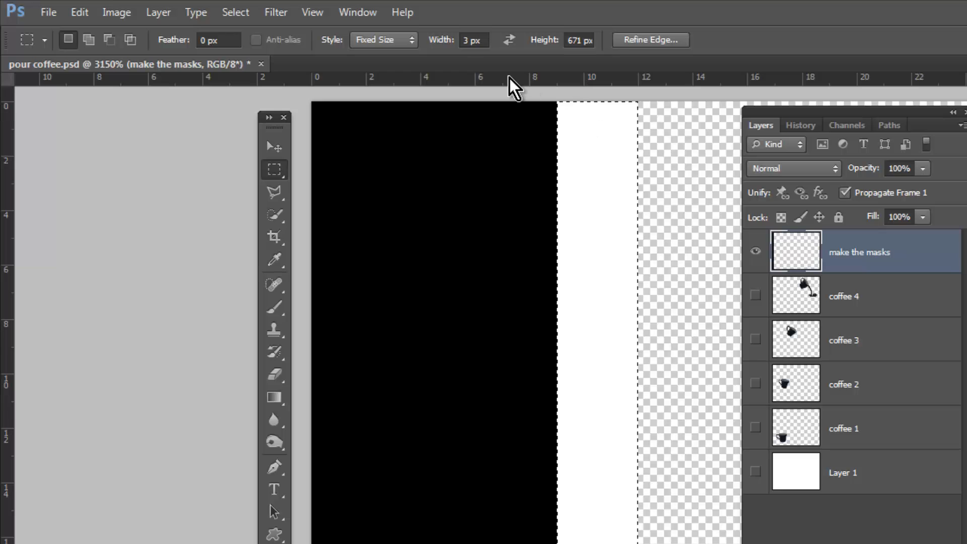
# Select the 12 px wide area covering the black and white stripes and define it as a pattern named 9-3.
pyautogui.doubleClick(464, 40)
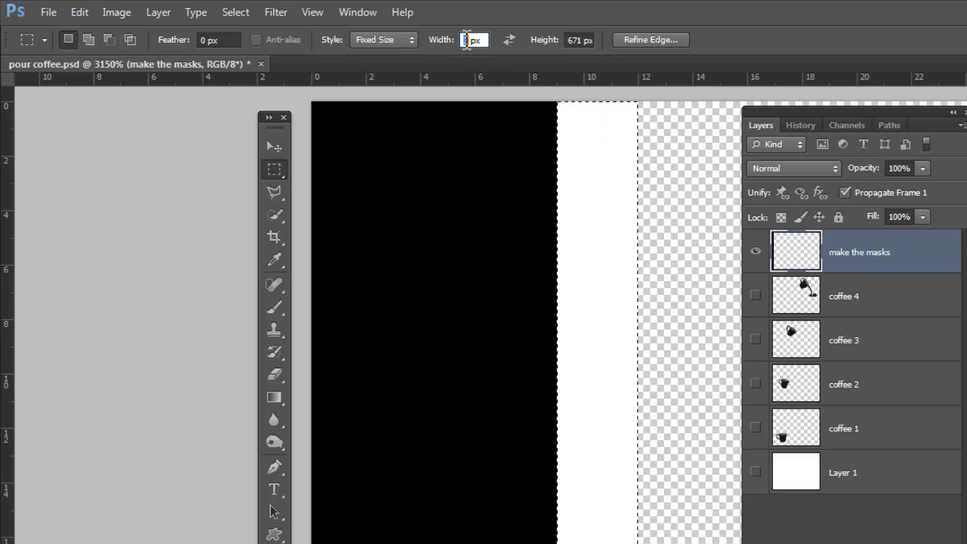
pyautogui.write('12')
pyautogui.click(302, 92)
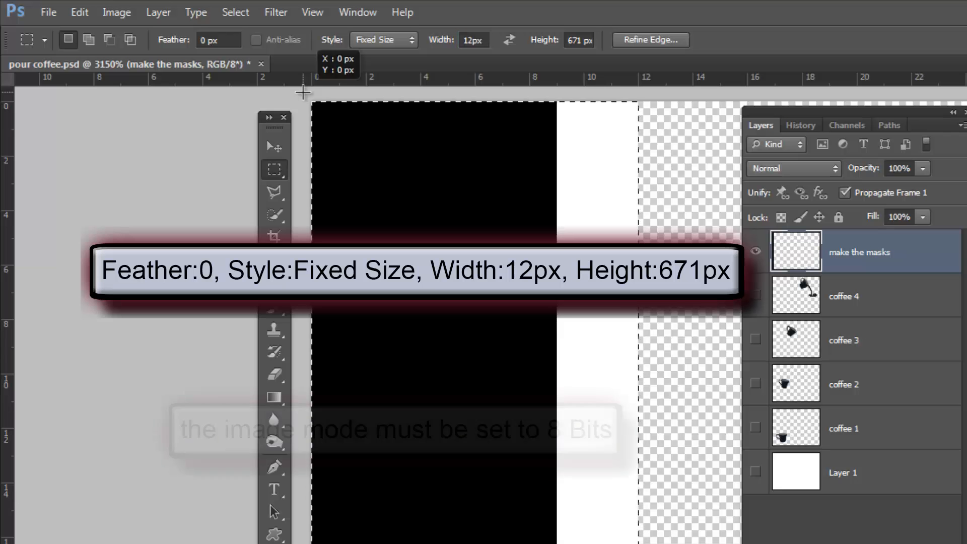
pyautogui.click(80, 20)
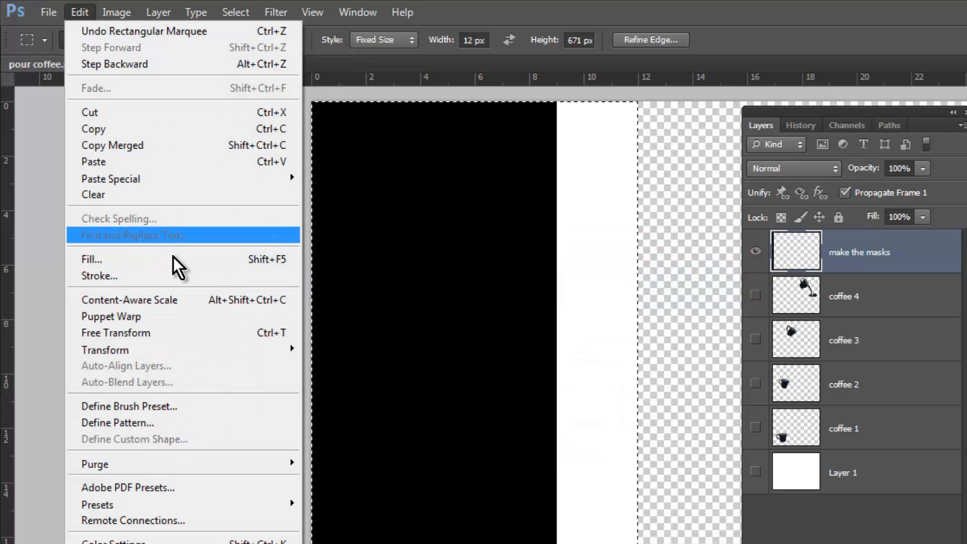
pyautogui.click(194, 422)
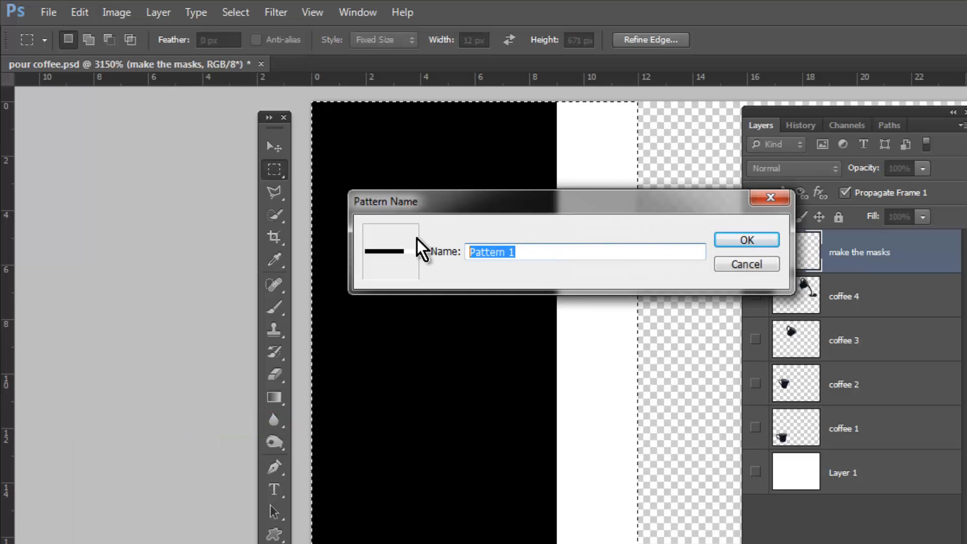
pyautogui.write('9-3')
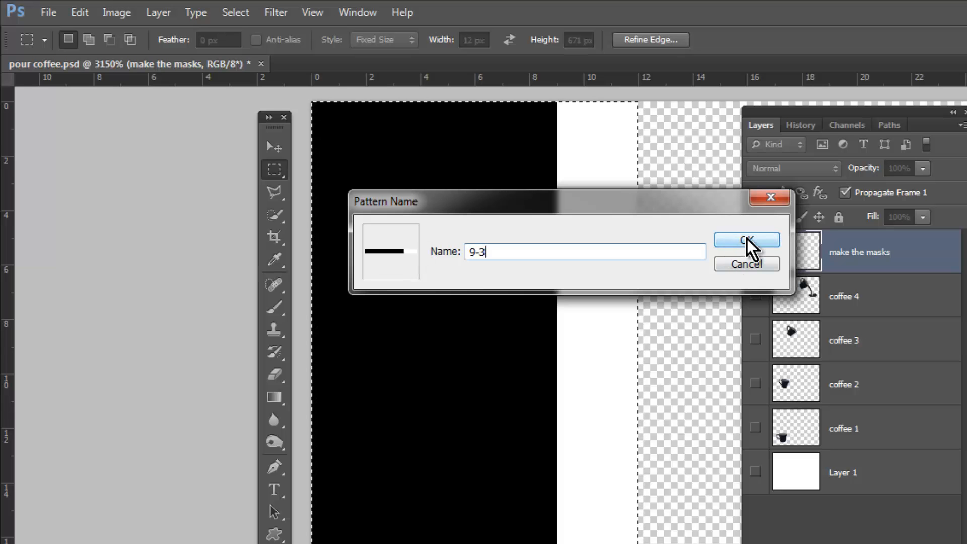
pyautogui.click(746, 241)
# Deselect, then fill the whole "make the masks" layer with the 9-3 custom pattern.
pyautogui.hotkey('ctrl', 'd')
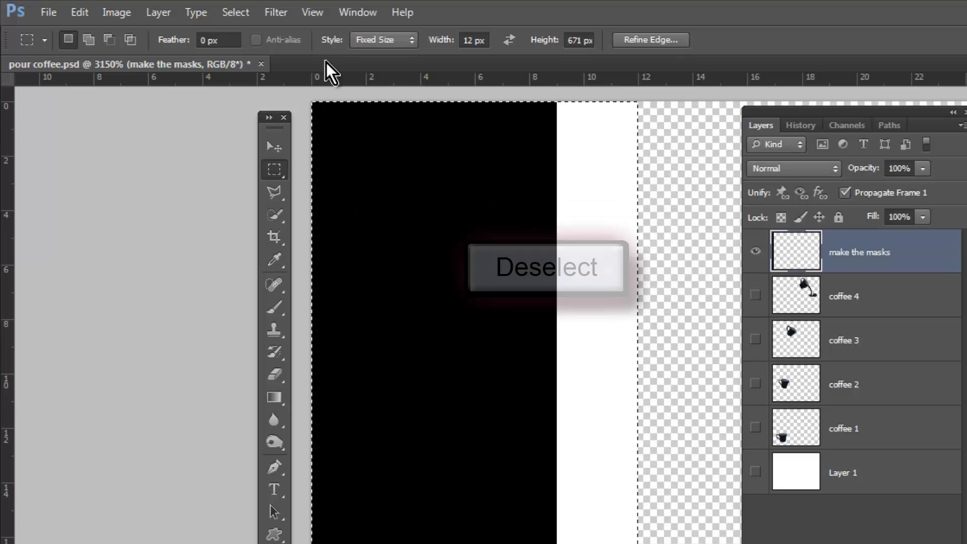
pyautogui.click(234, 17)
pyautogui.click(246, 44)
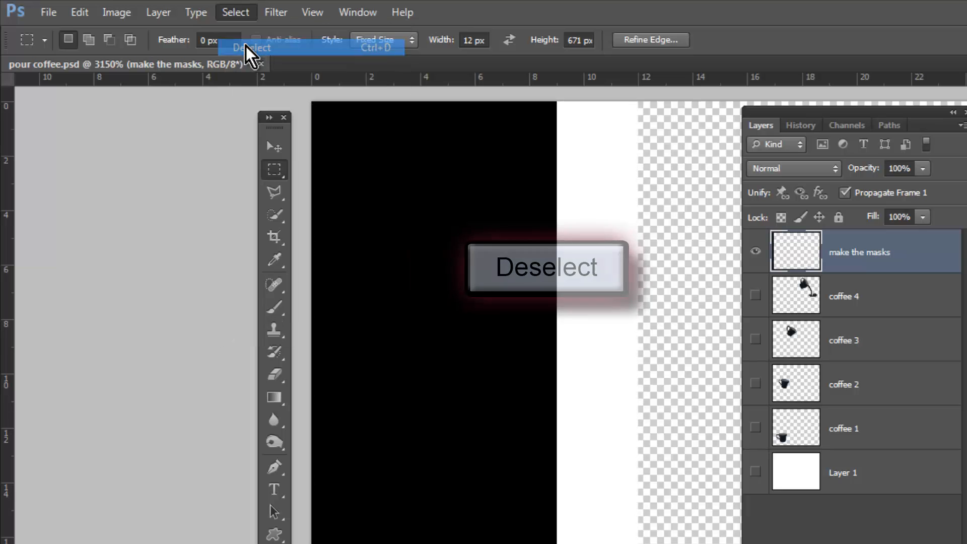
pyautogui.click(85, 17)
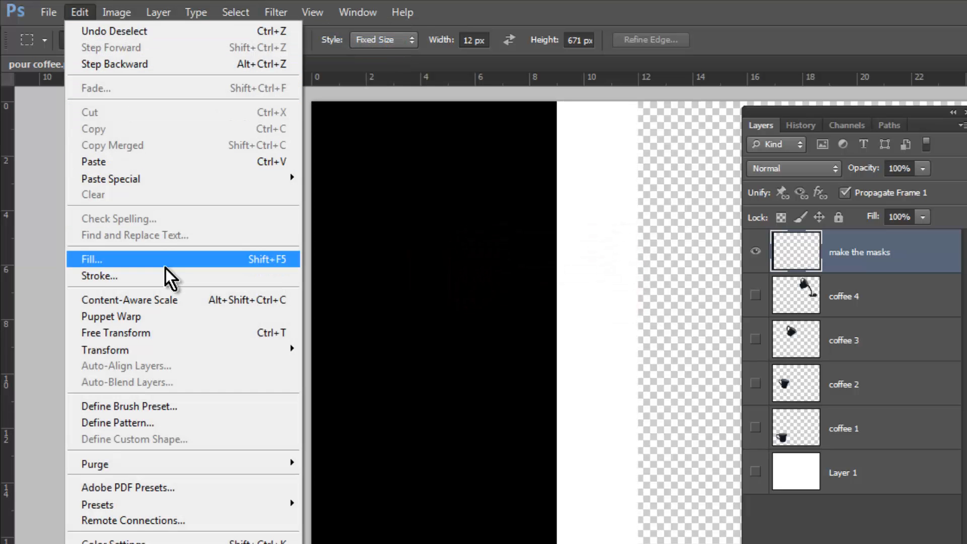
pyautogui.click(165, 266)
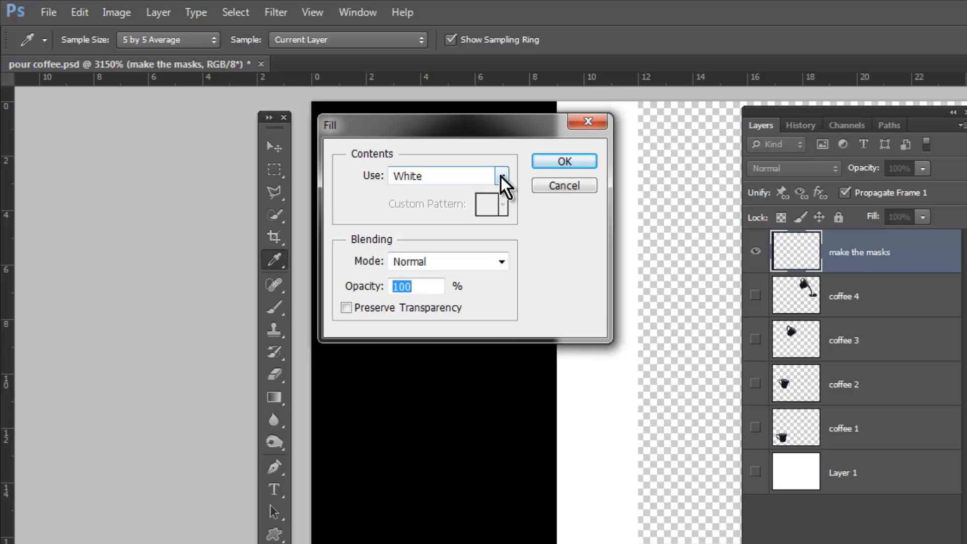
pyautogui.click(501, 176)
pyautogui.click(468, 260)
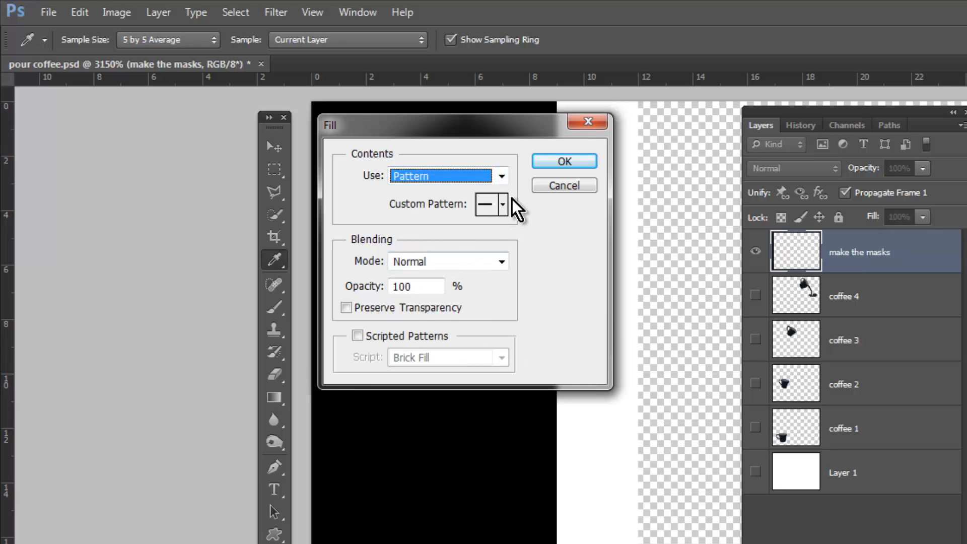
pyautogui.click(506, 204)
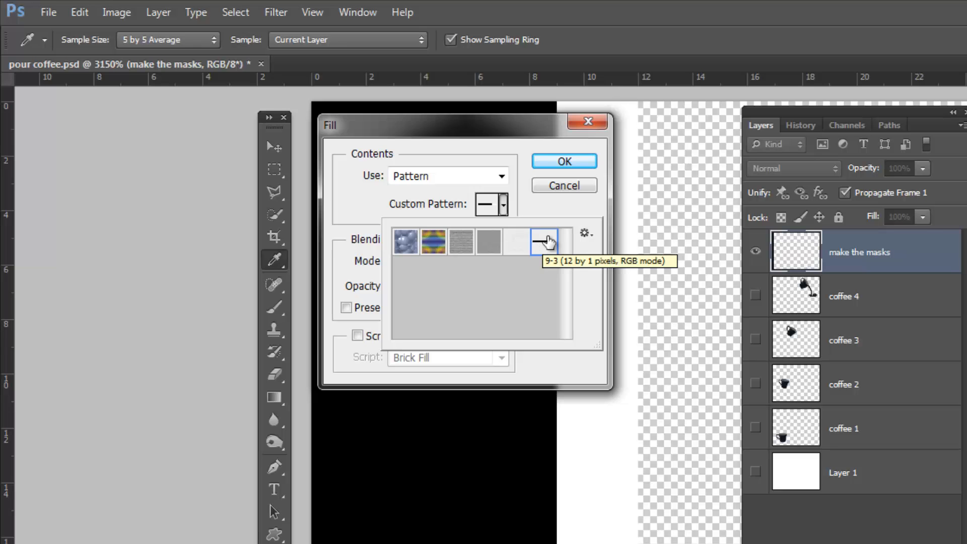
pyautogui.click(570, 165)
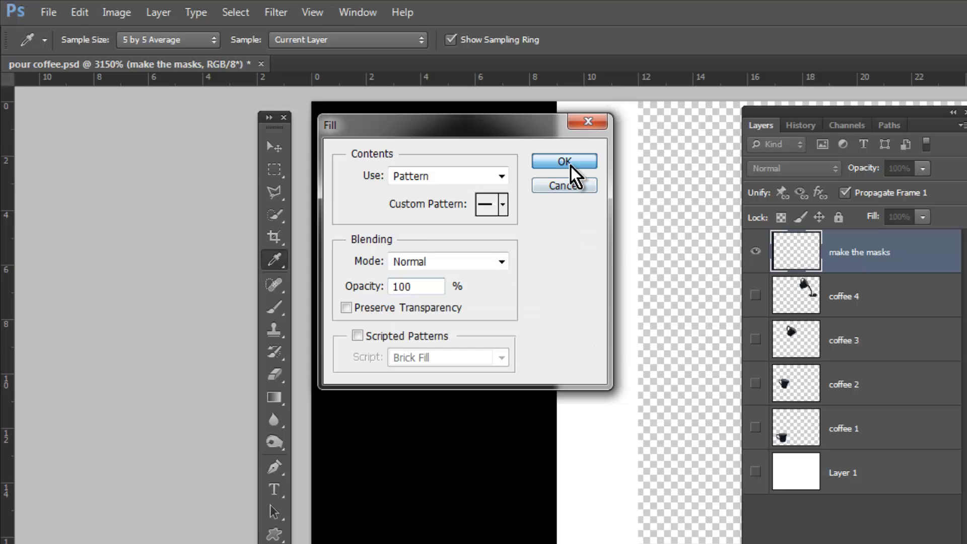
pyautogui.click(570, 165)
# Add a layer mask to each of the layers coffee 4, coffee 3, coffee 2 and coffee 1.
pyautogui.press('m')
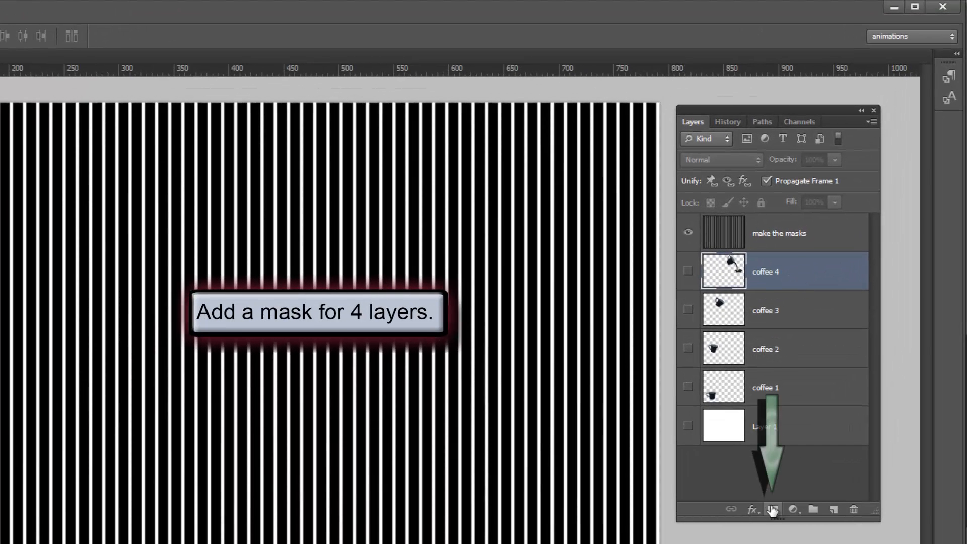
pyautogui.click(774, 505)
pyautogui.click(795, 300)
pyautogui.click(773, 510)
pyautogui.click(787, 352)
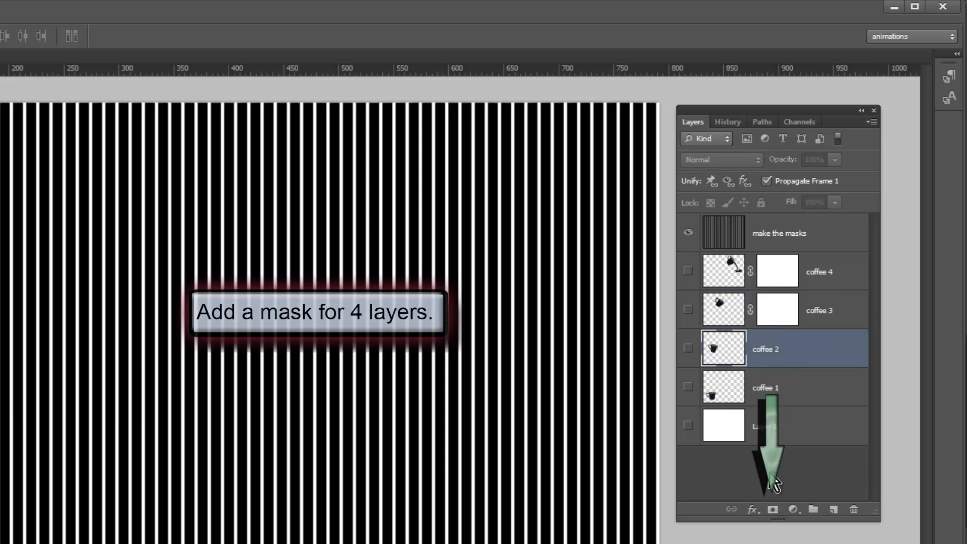
pyautogui.click(773, 510)
pyautogui.click(795, 395)
pyautogui.click(773, 510)
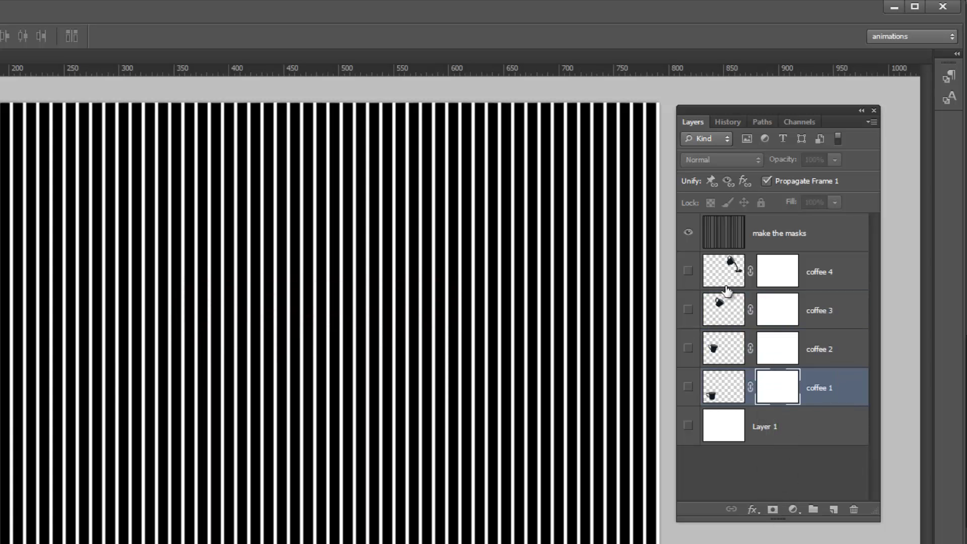
# Copy the full stripe image from the "make the masks" layer and paste it into the coffee 1 layer mask.
pyautogui.click(719, 229)
pyautogui.hotkey('ctrl', 'a')
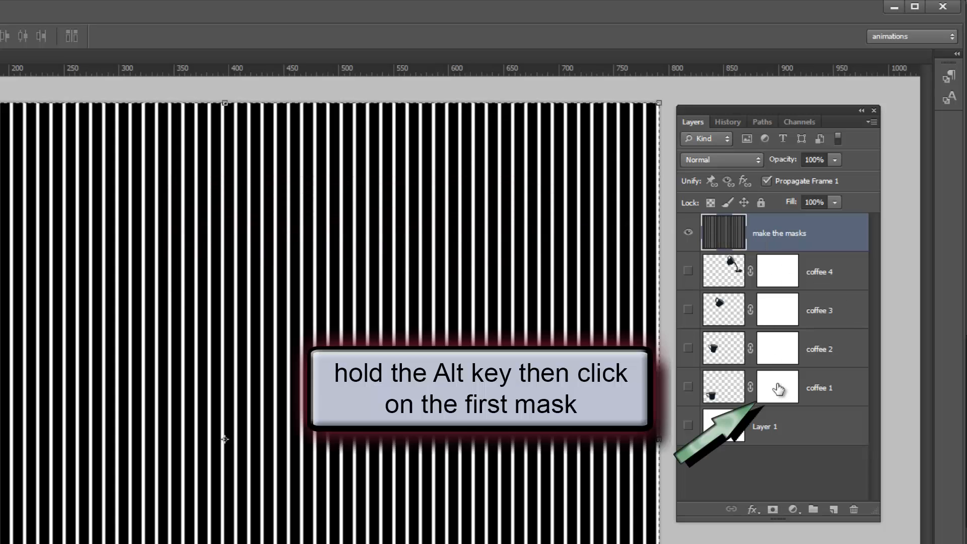
pyautogui.keyDown('alt'); pyautogui.click(779, 389); pyautogui.keyUp('alt')
pyautogui.hotkey('ctrl', 'v')
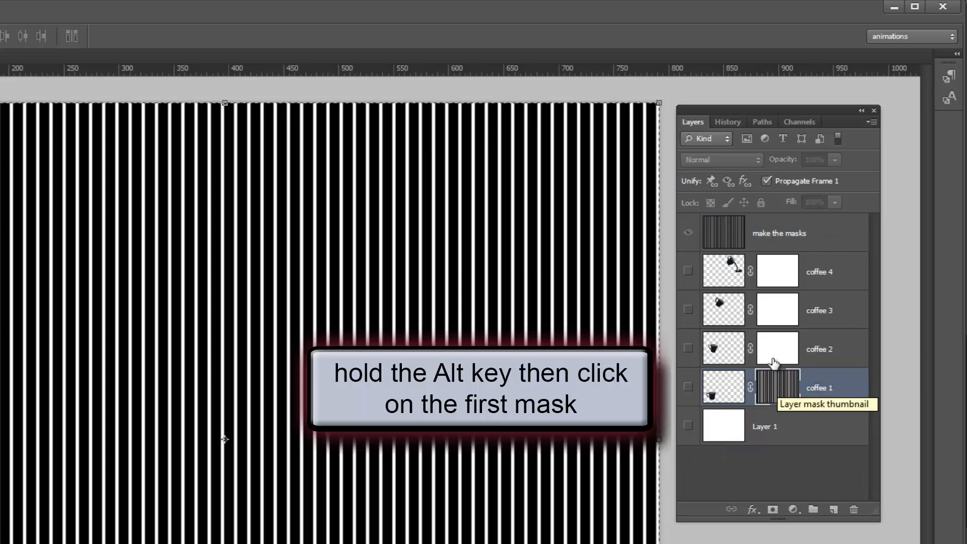
# Paste the copied stripe image into the layer masks of coffee 2, coffee 3 and coffee 4.
pyautogui.keyDown('alt'); pyautogui.click(775, 348); pyautogui.keyUp('alt')
pyautogui.hotkey('ctrl', 'v')
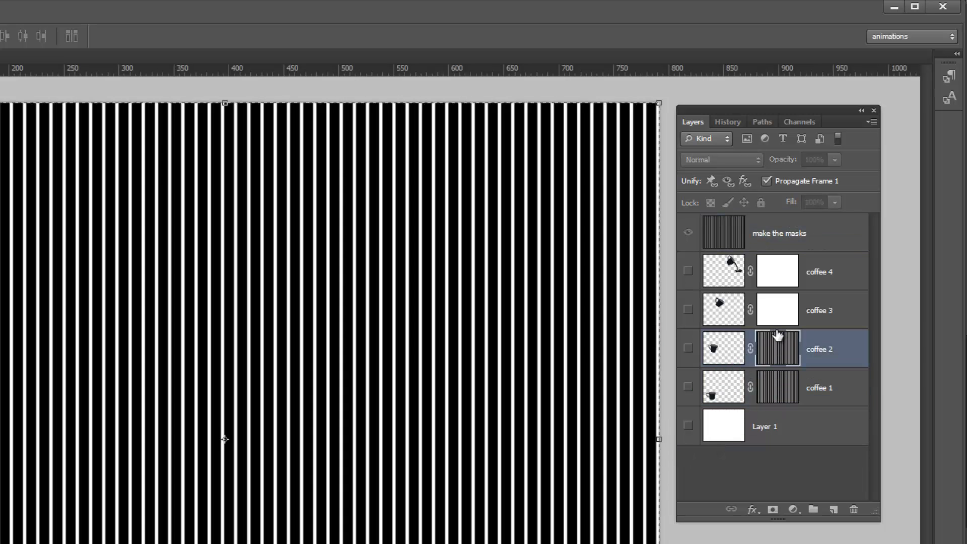
pyautogui.keyDown('alt'); pyautogui.click(776, 310); pyautogui.keyUp('alt')
pyautogui.hotkey('ctrl', 'v')
pyautogui.keyDown('alt'); pyautogui.click(778, 271); pyautogui.keyUp('alt')
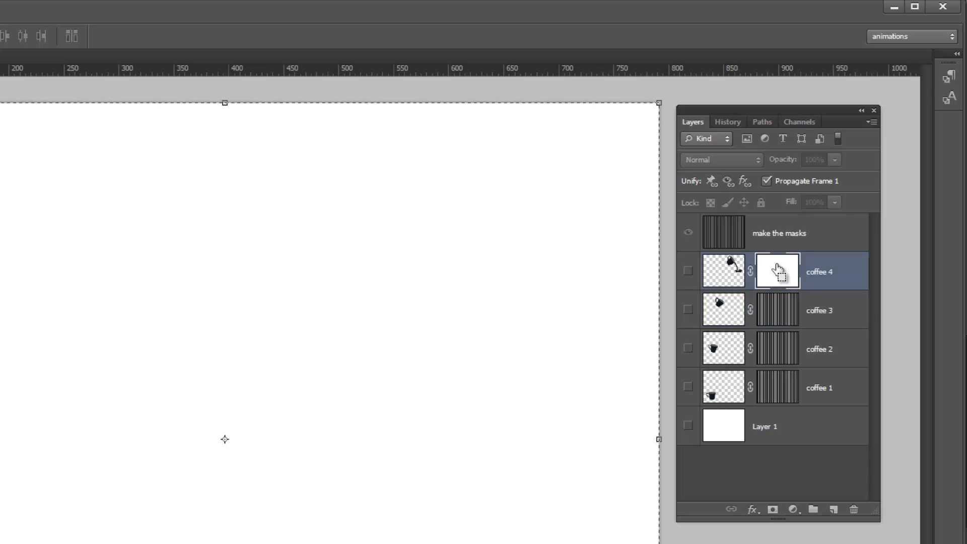
pyautogui.hotkey('ctrl', 'v')
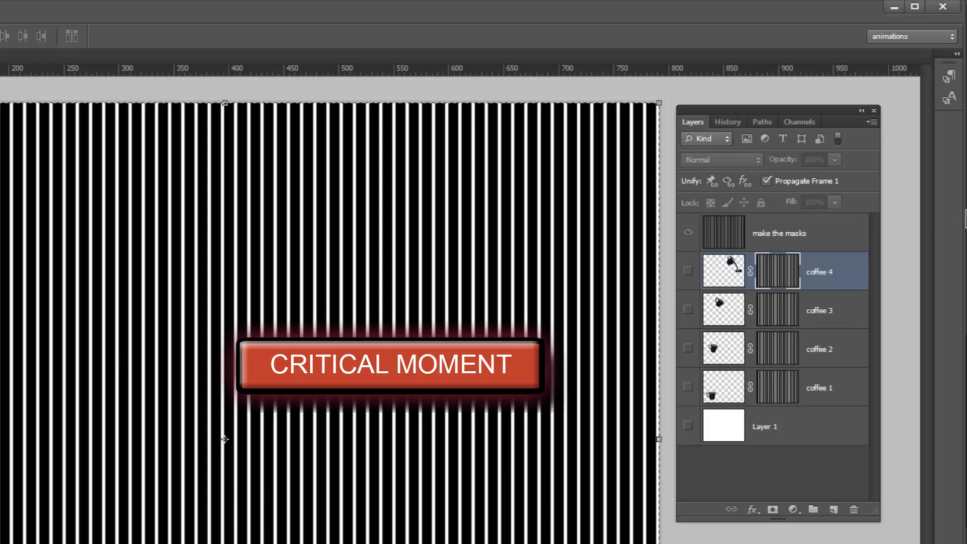
# Unlink the layer masks from their images on all four coffee layers and clear the selection.
pyautogui.click(750, 272)
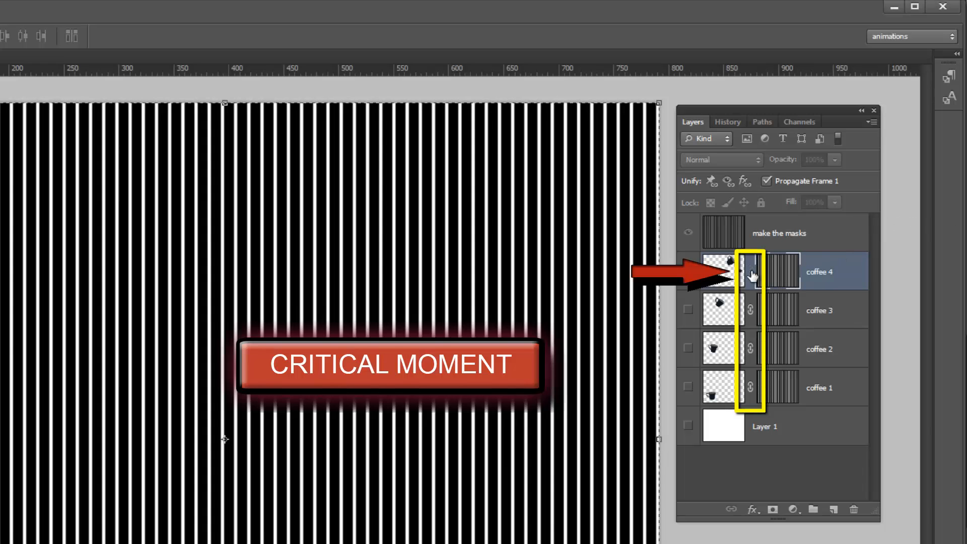
pyautogui.click(750, 359)
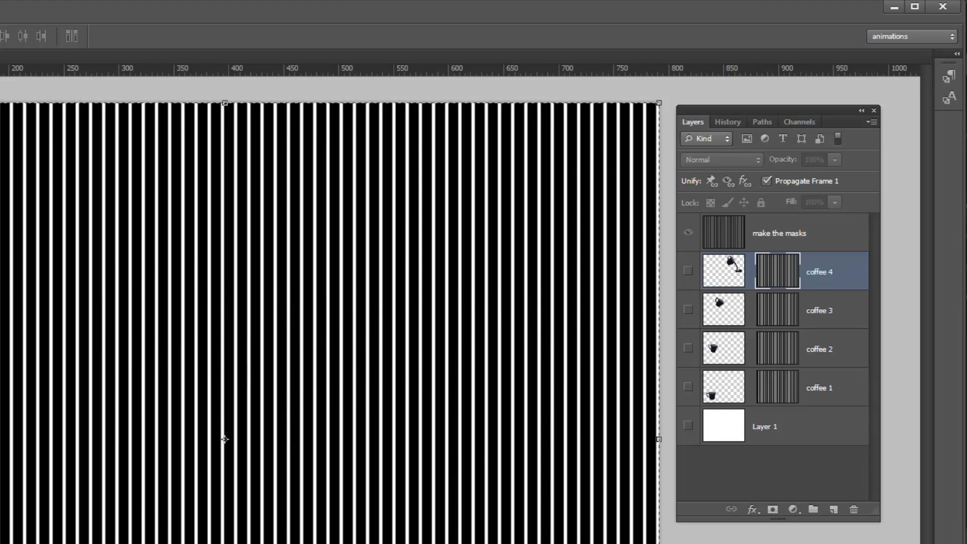
pyautogui.hotkey('ctrl', 'd')
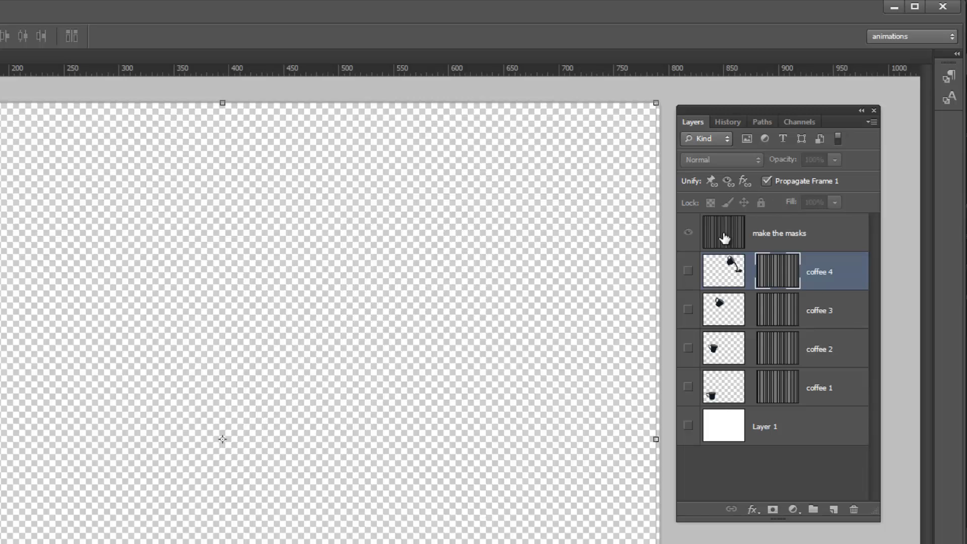
# Hide the "make the masks" layer and move the coffee 1 layer mask 3 px to the right.
pyautogui.click(728, 233)
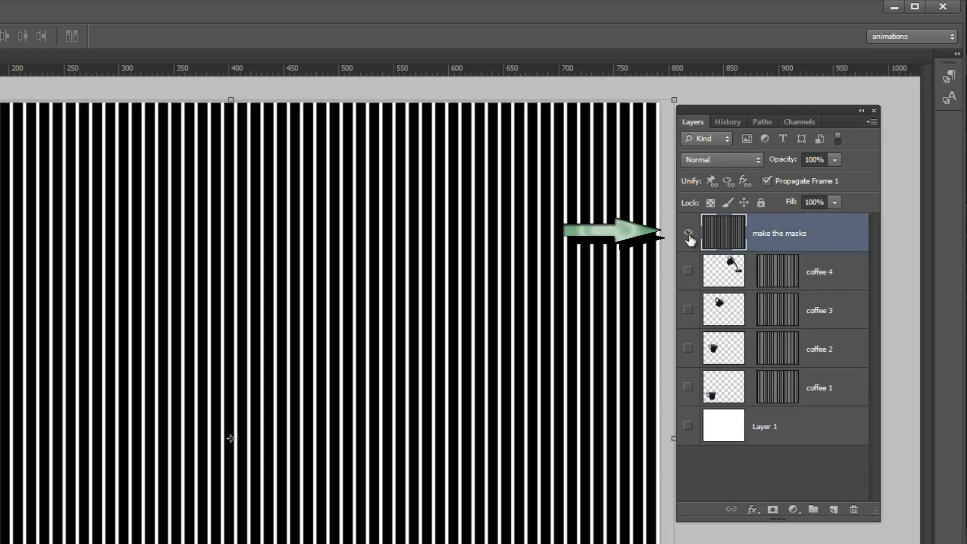
pyautogui.click(688, 234)
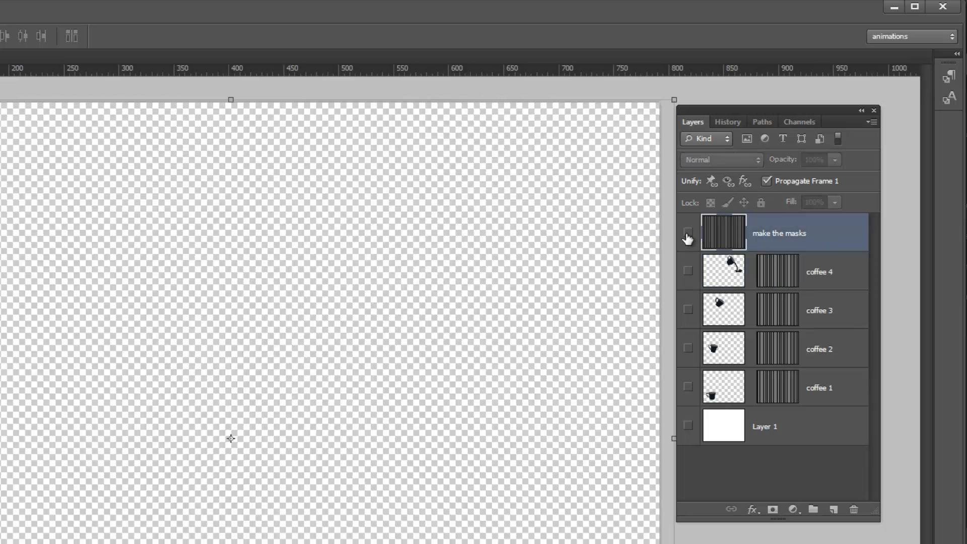
pyautogui.keyDown('alt'); pyautogui.click(778, 388); pyautogui.keyUp('alt')
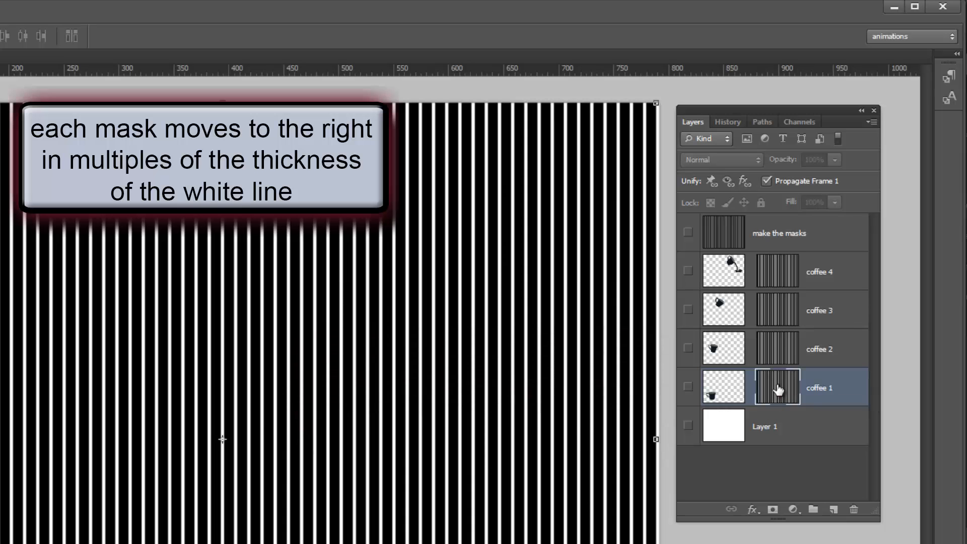
pyautogui.press('Right')
pyautogui.press('Right')
pyautogui.press('Right')
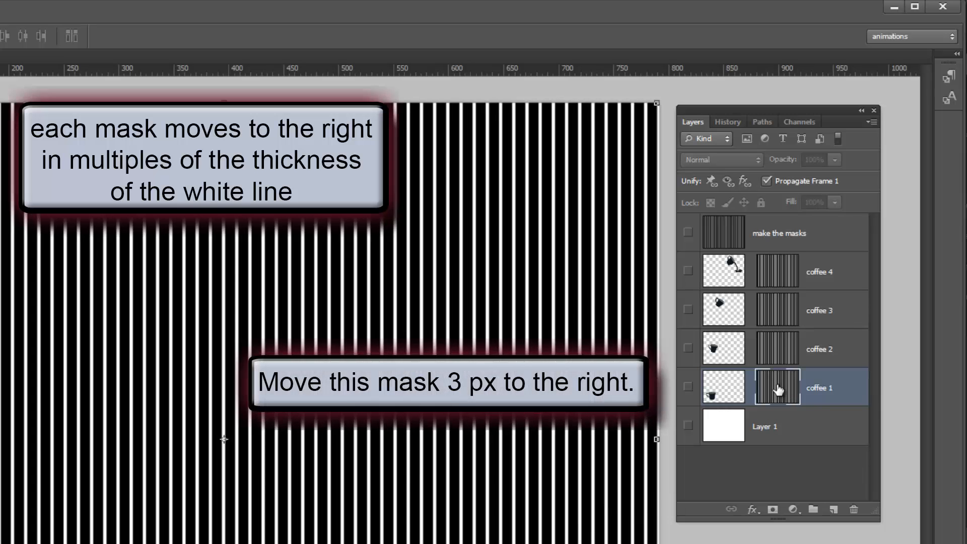
# Move the coffee 2 layer mask 6 px to the right.
pyautogui.keyDown('alt'); pyautogui.click(776, 345); pyautogui.keyUp('alt')
pyautogui.press('Right')
pyautogui.press('Right')
pyautogui.press('Right')
pyautogui.press('Right')
pyautogui.press('Right')
pyautogui.press('Right')
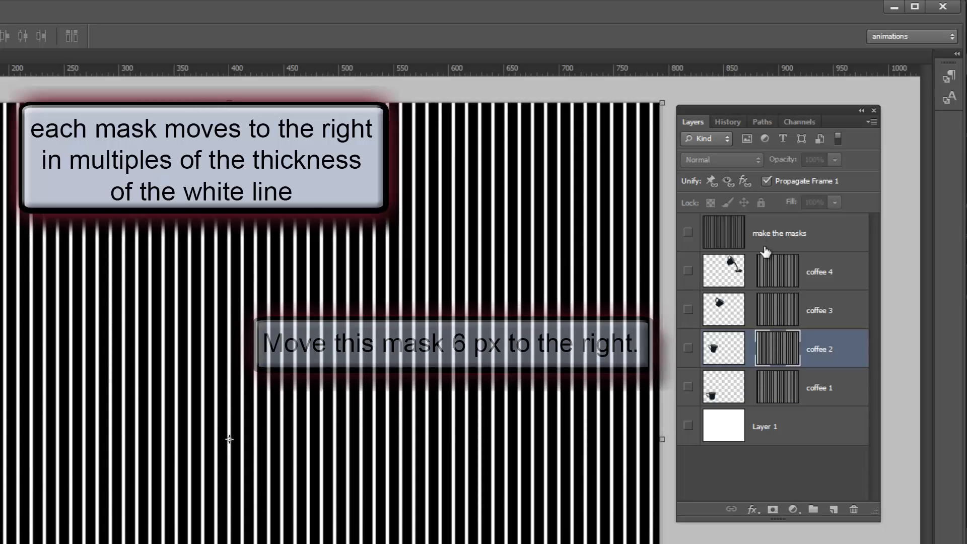
# Move the coffee 3 layer mask 9 px to the right.
pyautogui.moveTo(223, 440); pyautogui.dragTo(230, 439)
pyautogui.press('Right')
pyautogui.press('Right')
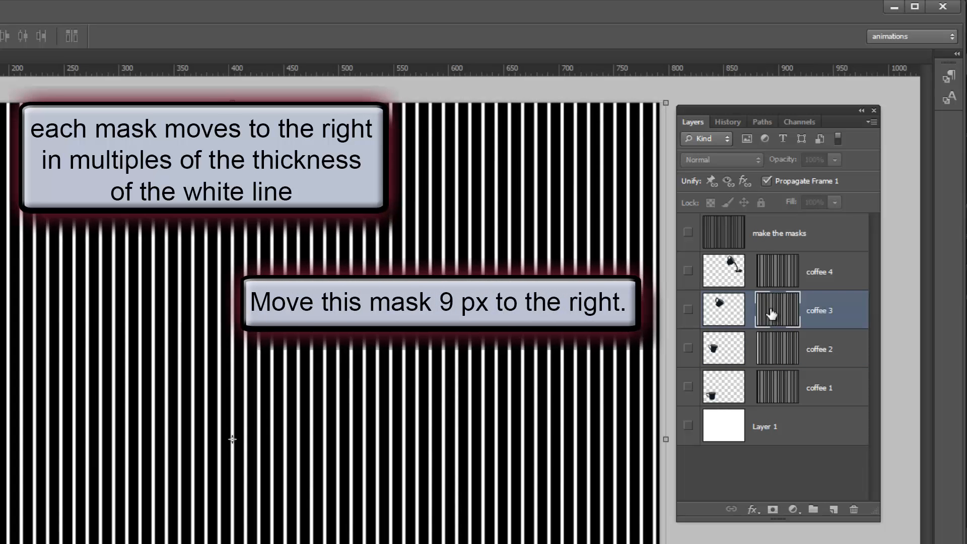
# Shift the coffee 4 layer mask to the right by the next multiple of the white line's thickness.
pyautogui.click(771, 267)
pyautogui.press('Right')
pyautogui.press('Right')
pyautogui.press('Right')
pyautogui.press('Right')
pyautogui.press('Right')
pyautogui.press('Right')
pyautogui.press('Right')
pyautogui.press('Right')
pyautogui.press('Right')
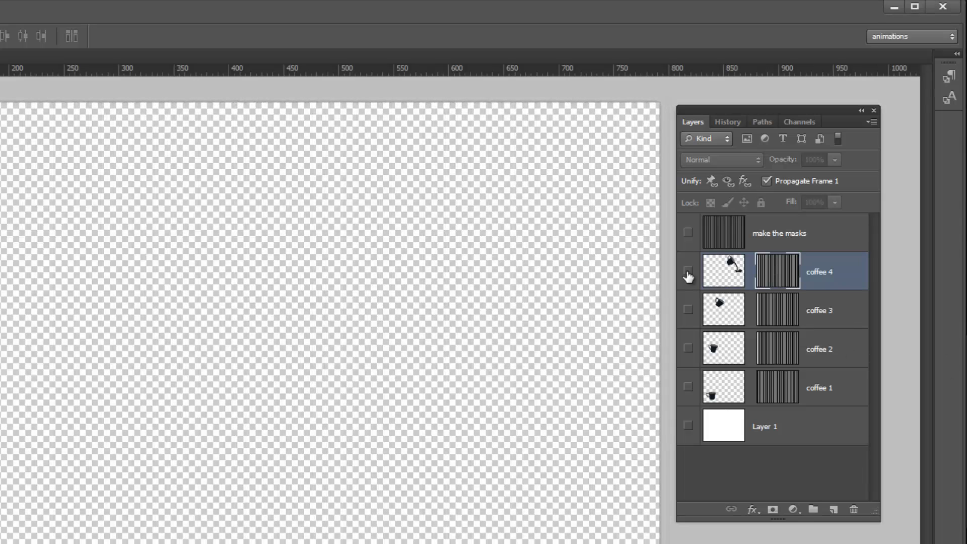
# Make the four coffee layers visible and lock them all completely.
pyautogui.moveTo(688, 276); pyautogui.dragTo(702, 403)
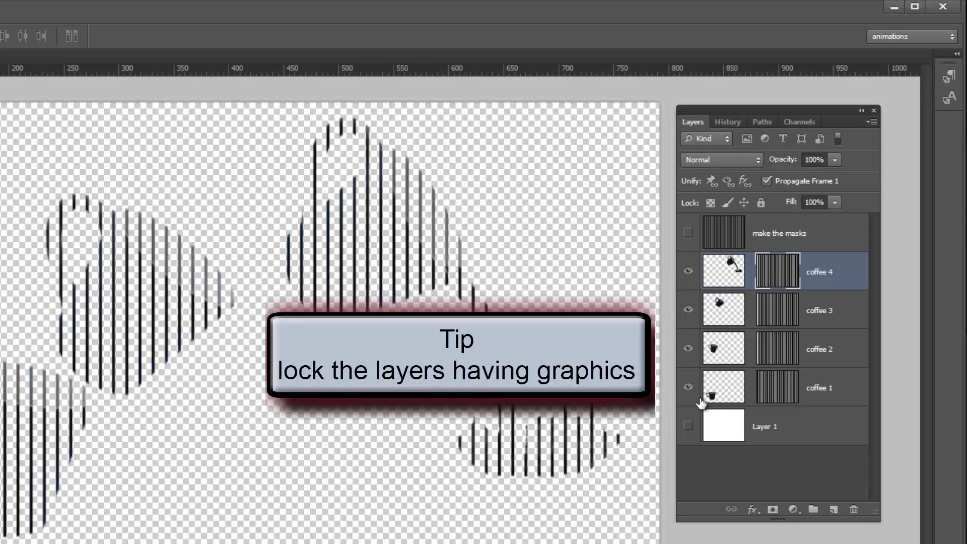
pyautogui.keyDown('shift'); pyautogui.click(847, 396); pyautogui.keyUp('shift')
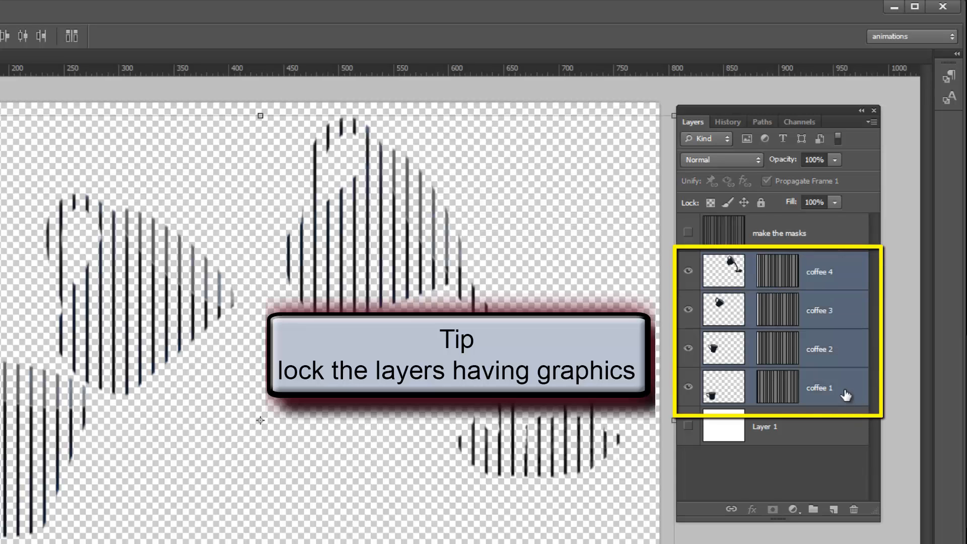
pyautogui.click(761, 203)
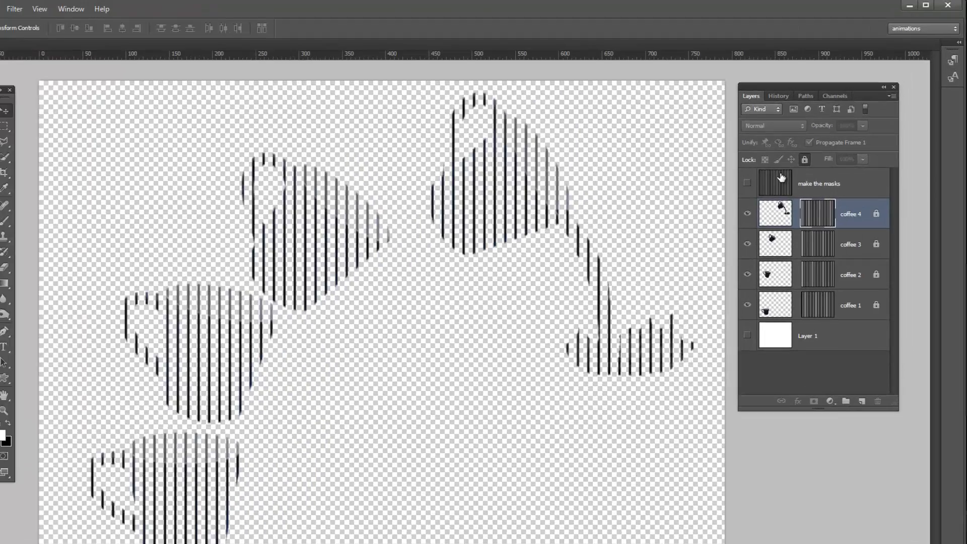
# Select and show the "make the masks" layer, and hide the layers coffee 4, coffee 3, coffee 2 and coffee 1.
pyautogui.click(787, 155)
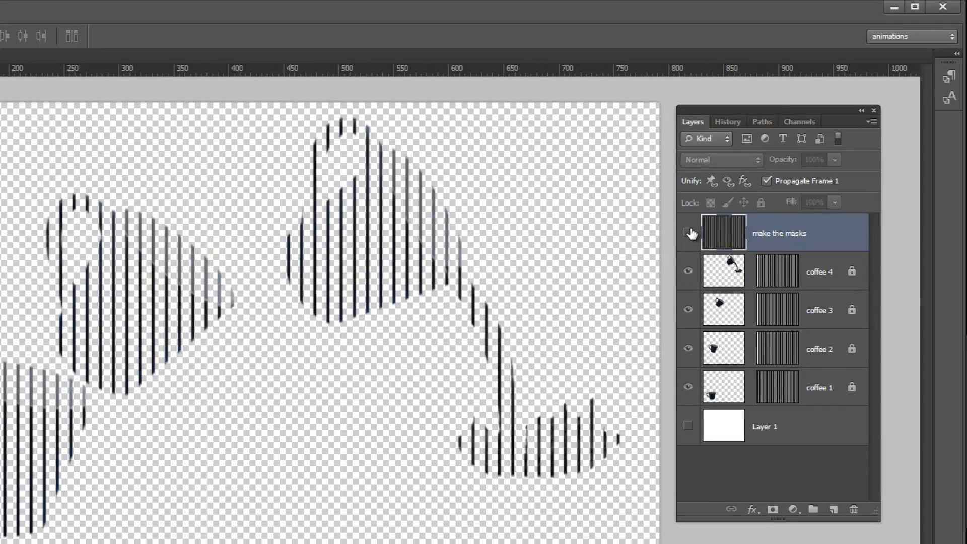
pyautogui.click(688, 232)
pyautogui.click(688, 271)
pyautogui.click(689, 310)
pyautogui.click(689, 348)
pyautogui.click(688, 387)
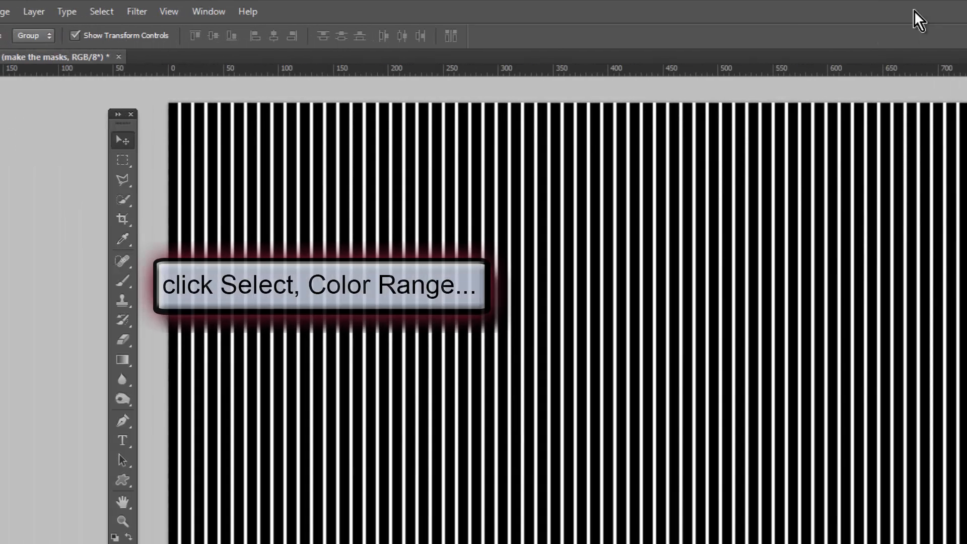
# Select the white stripes on the "make the masks" layer with Color Range using Sampled Colors, and delete them.
pyautogui.click(99, 11)
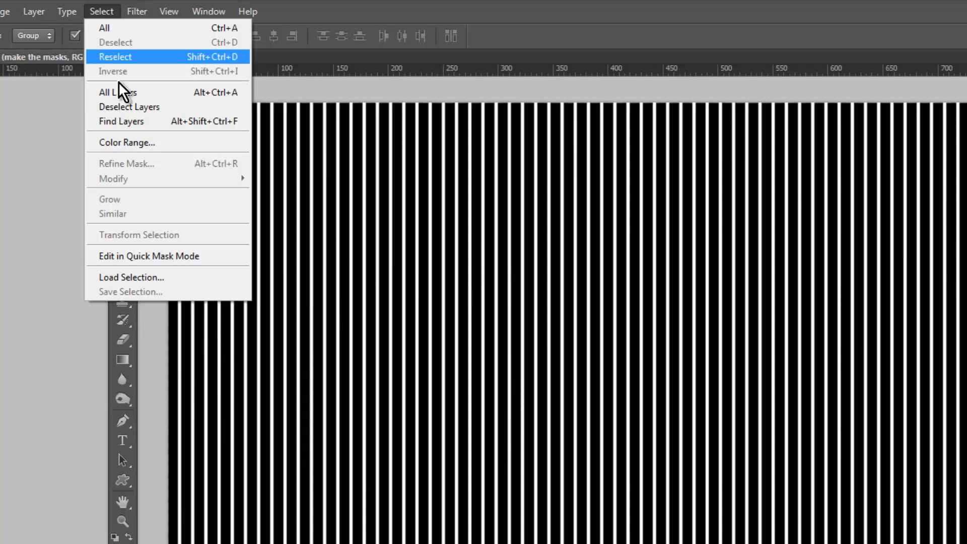
pyautogui.click(128, 140)
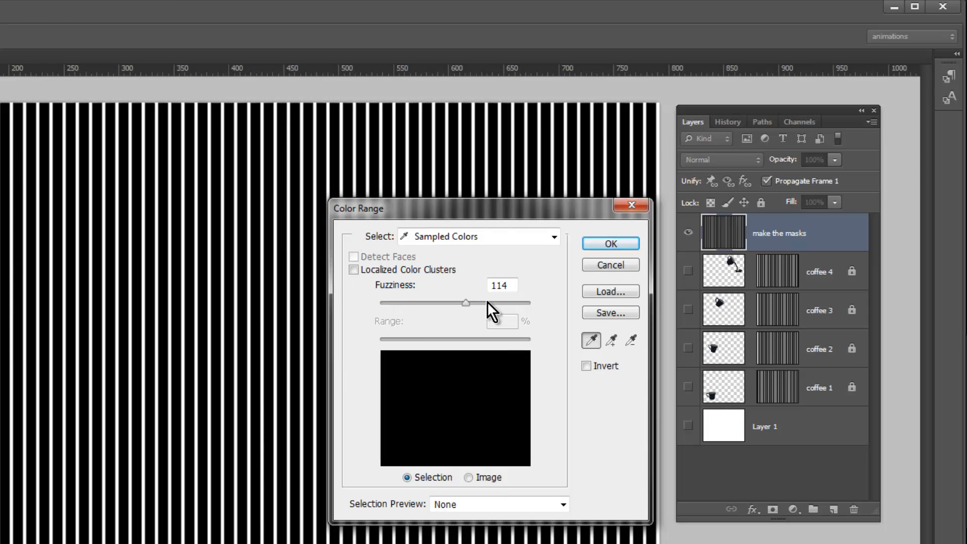
pyautogui.click(611, 244)
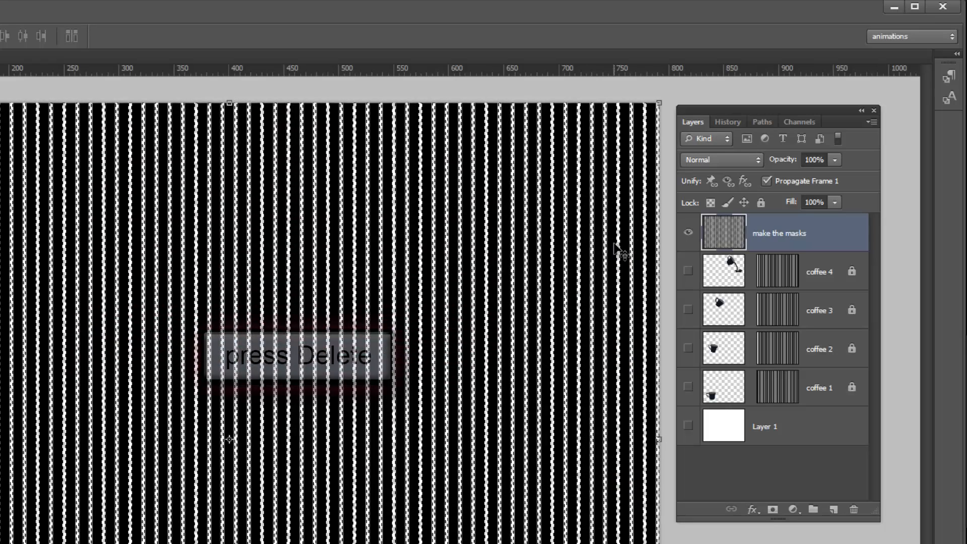
pyautogui.press('Delete')
# Show the four coffee layers and Layer 1 beneath the stripes, and clear the selection.
pyautogui.click(688, 272)
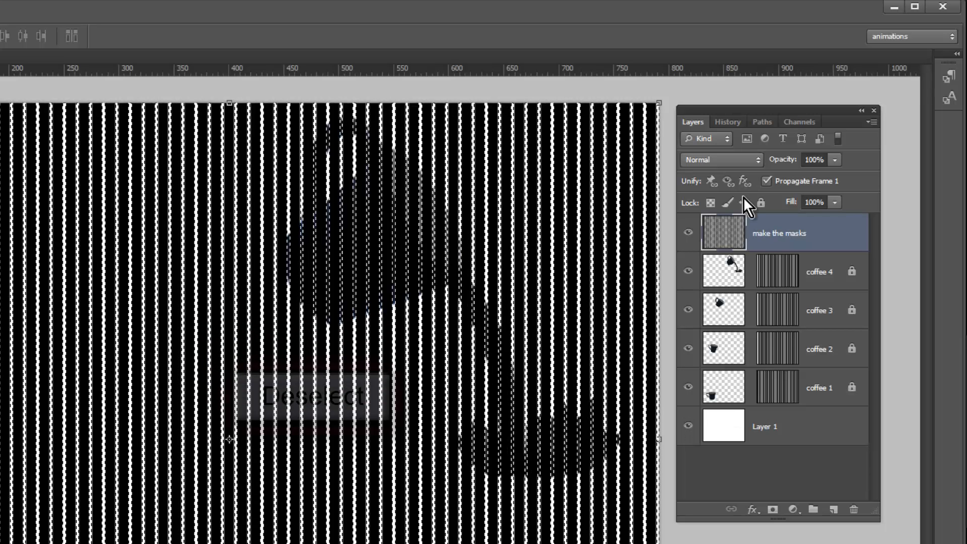
pyautogui.hotkey('ctrl', 'd')
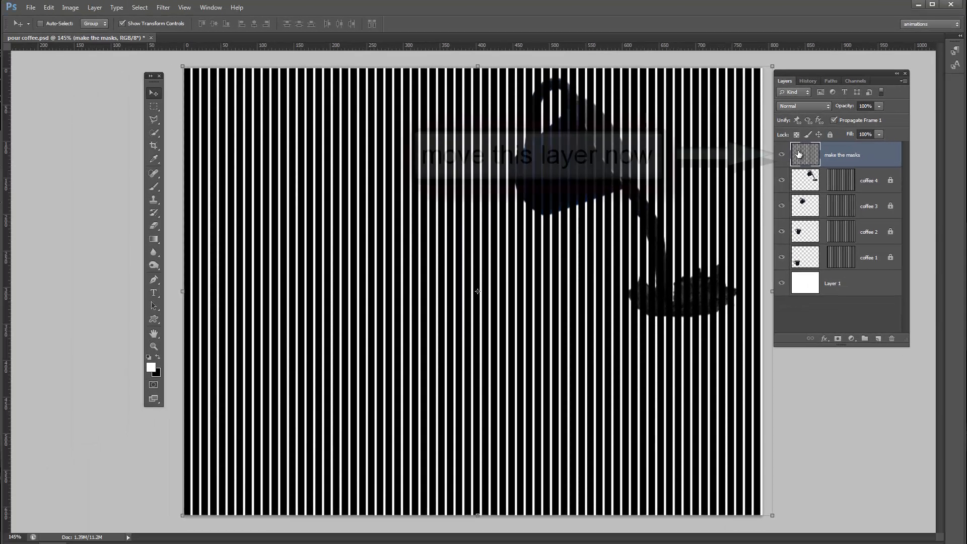
# Nudge the "make the masks" layer sideways over the coffee layers in large increments to preview the pouring animation.
pyautogui.hotkey('shift', 'Left')
pyautogui.hotkey('shift', 'Left')
pyautogui.hotkey('shift', 'Left')
pyautogui.hotkey('shift', 'Left')
pyautogui.hotkey('shift', 'Left')
pyautogui.hotkey('shift', 'Left')
pyautogui.hotkey('shift', 'Left')
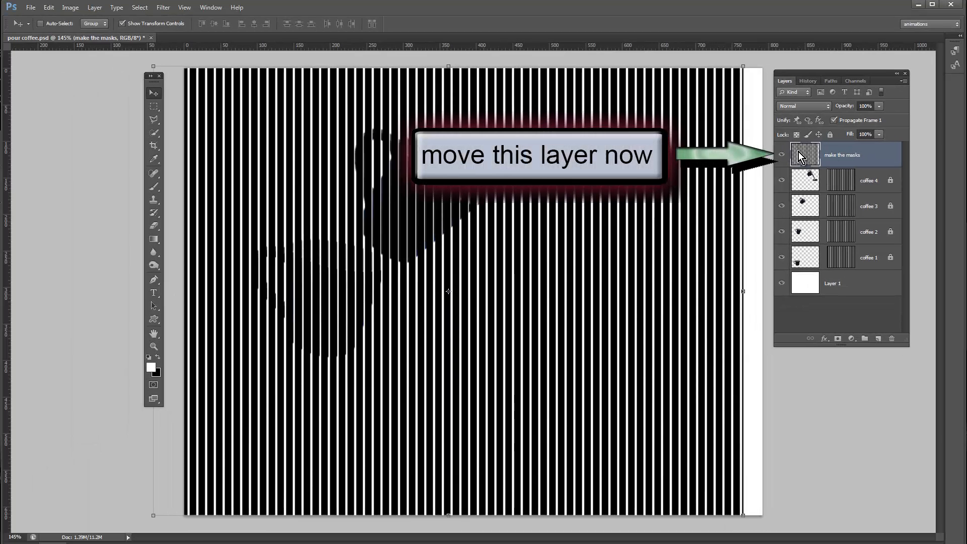
pyautogui.hotkey('shift', 'Left')
pyautogui.hotkey('shift', 'Left')
pyautogui.hotkey('shift', 'Left')
pyautogui.hotkey('shift', 'Left')
pyautogui.hotkey('shift', 'Left')
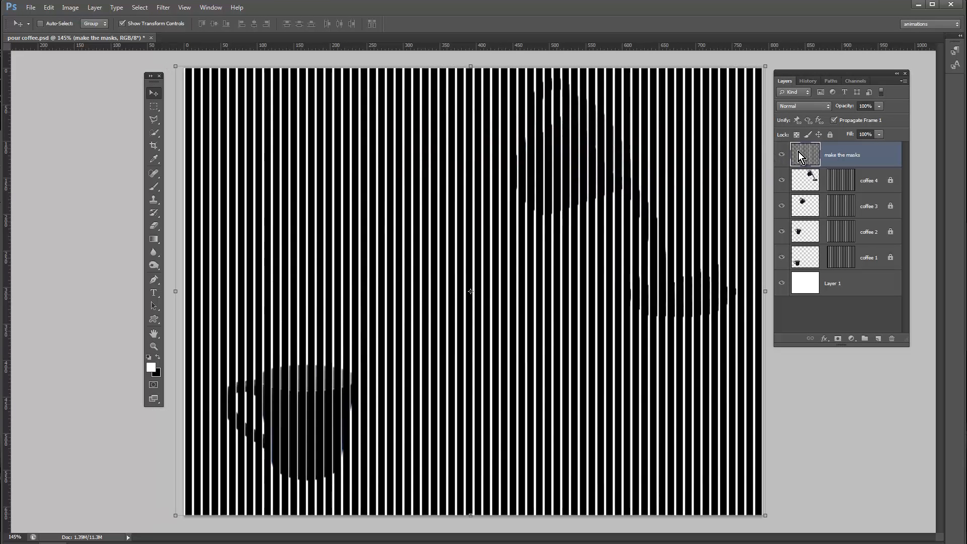